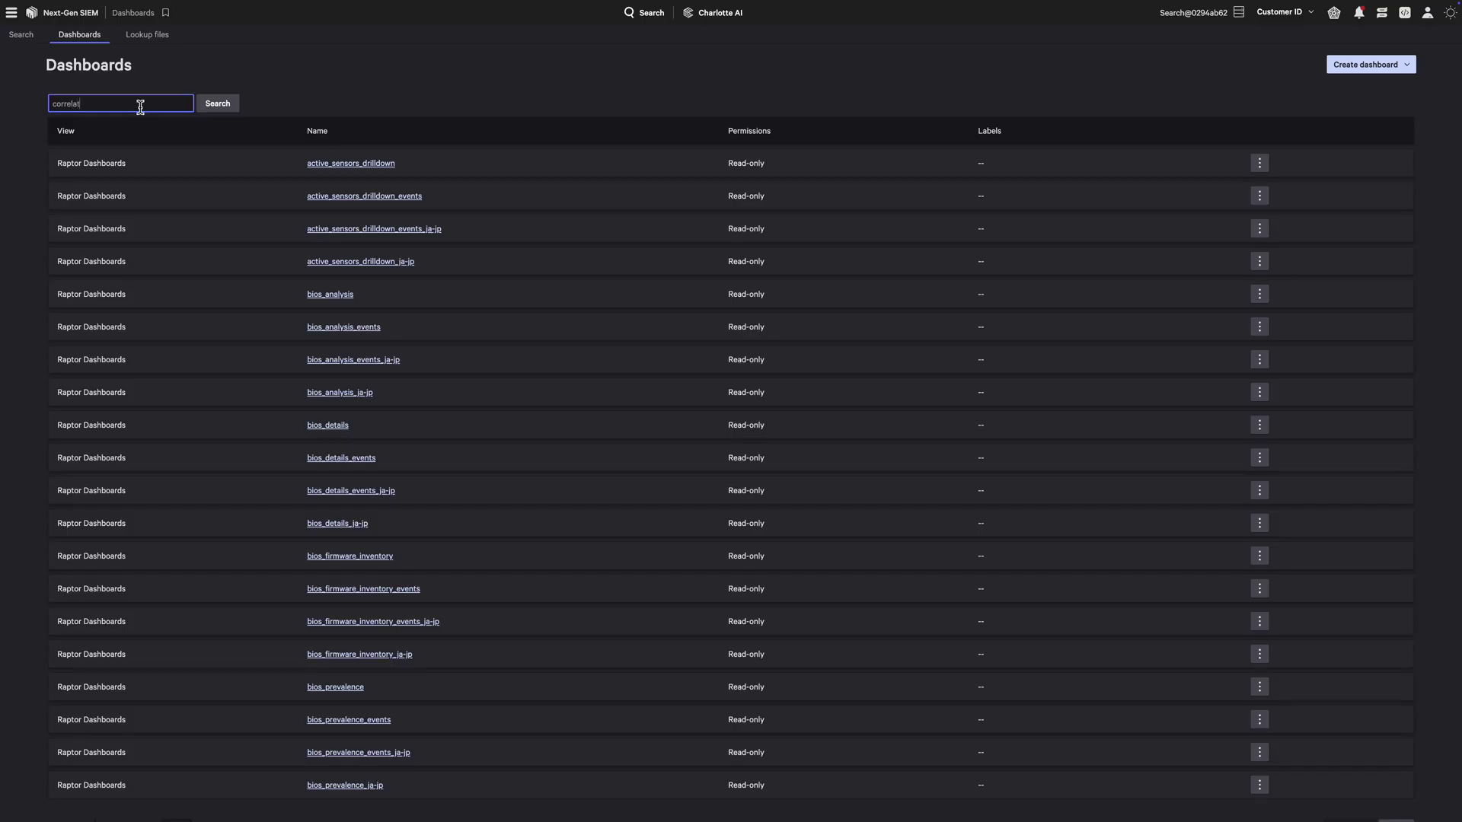
Search the dashboards list for 'correlation' to show the nine matching dashboards
{"action": "key", "text": "Return"}
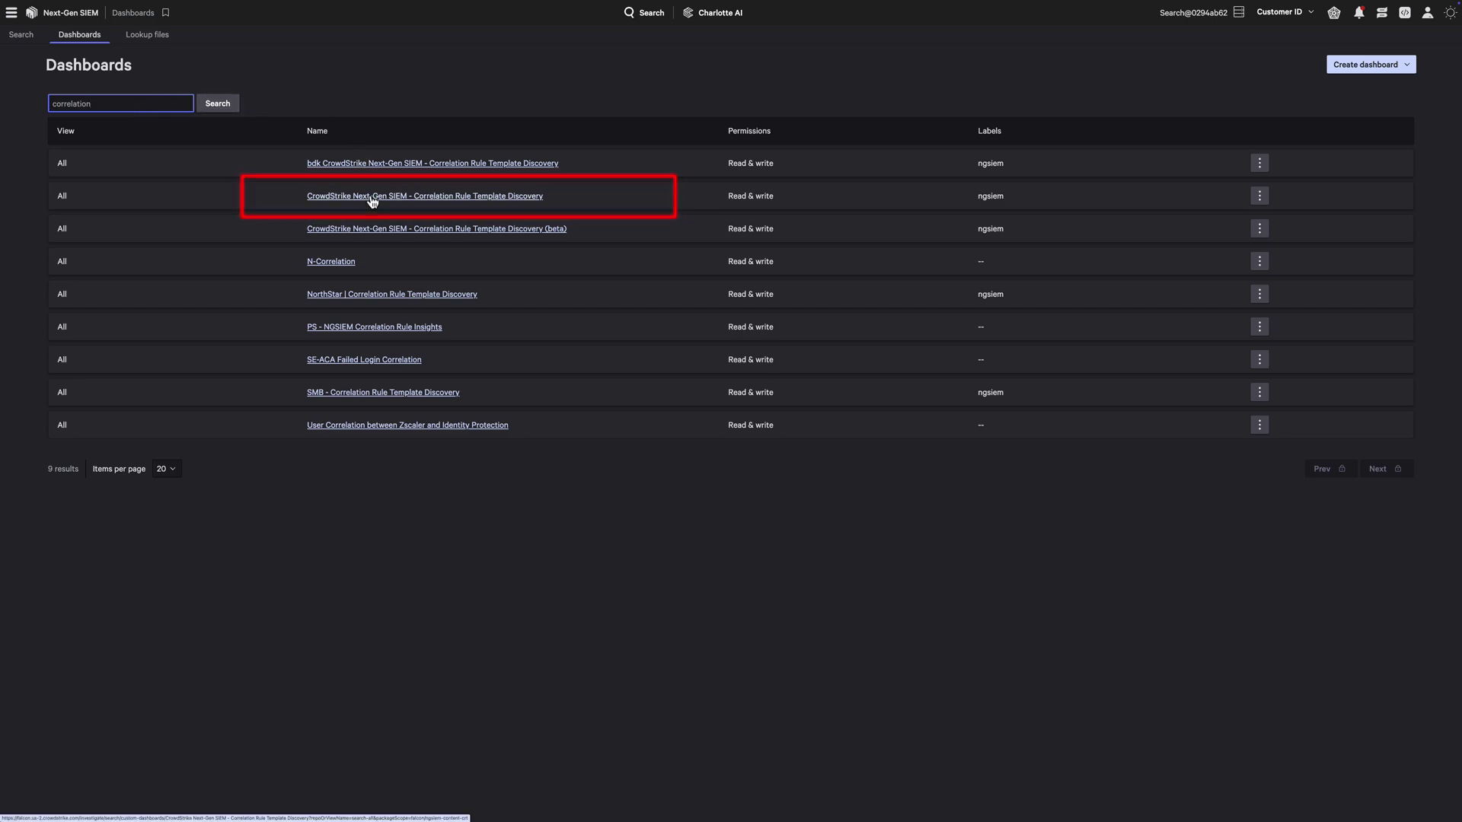
Open 'CrowdStrike Next-Gen SIEM - Correlation Rule Template Discovery' from the Name column
{"action": "left_click", "coordinate": [371, 201]}
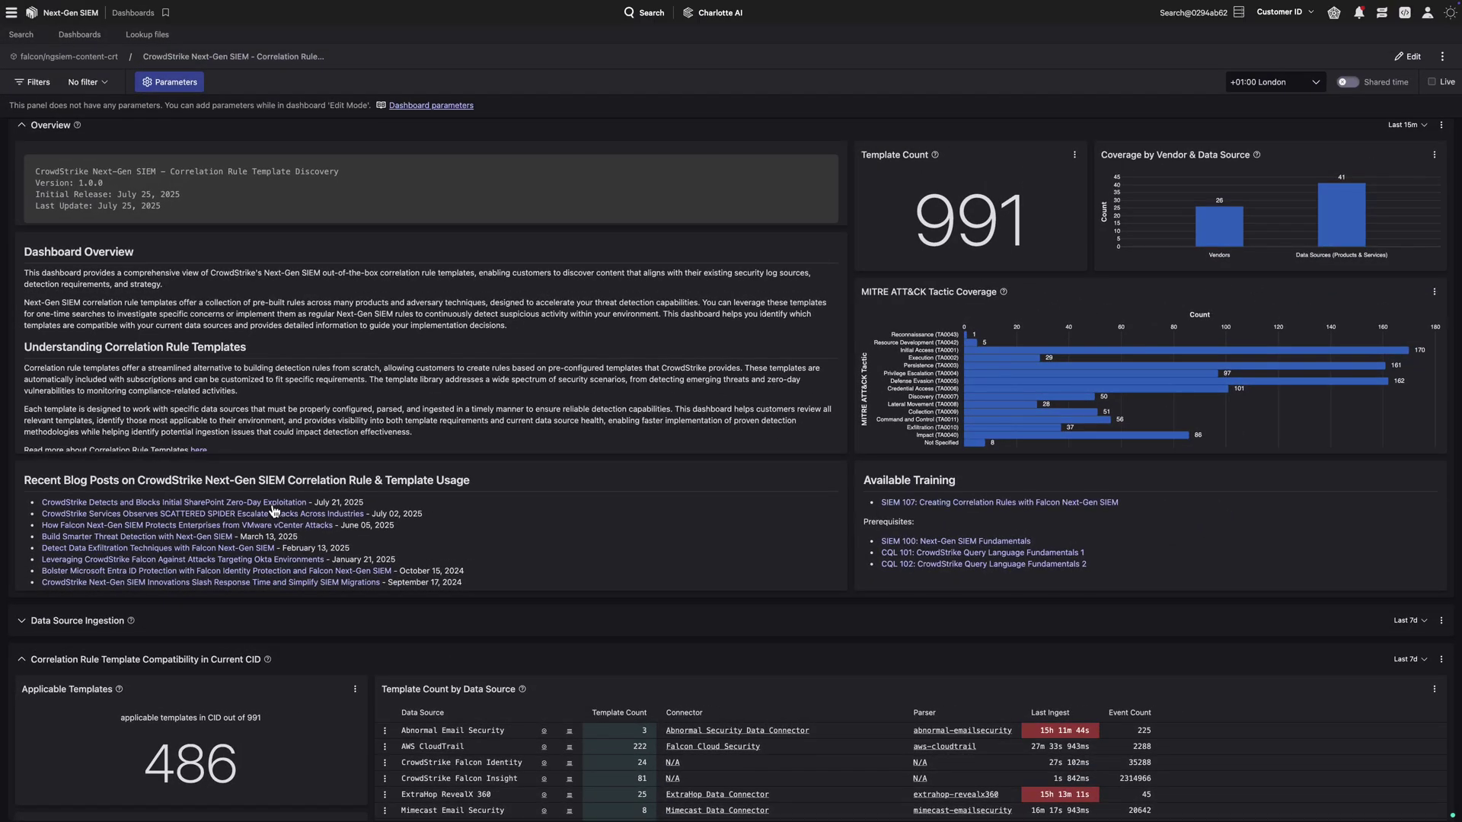
Open the SharePoint zero-day exploitation blog post from Recent Blog Posts
{"action": "left_click", "coordinate": [271, 503]}
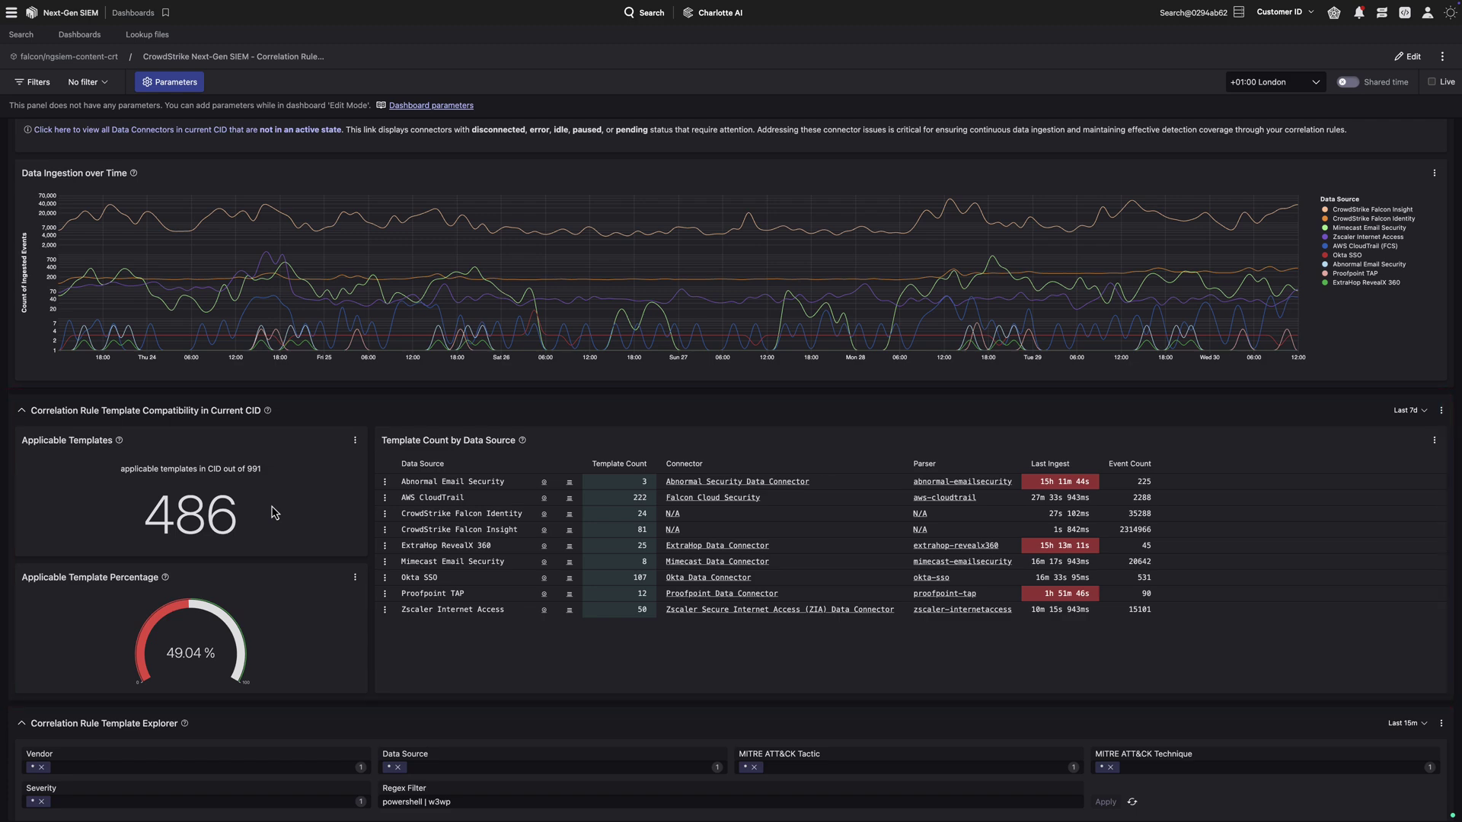
{"action": "scroll", "coordinate": [272, 512], "scroll_direction": "down", "scroll_amount": 3}
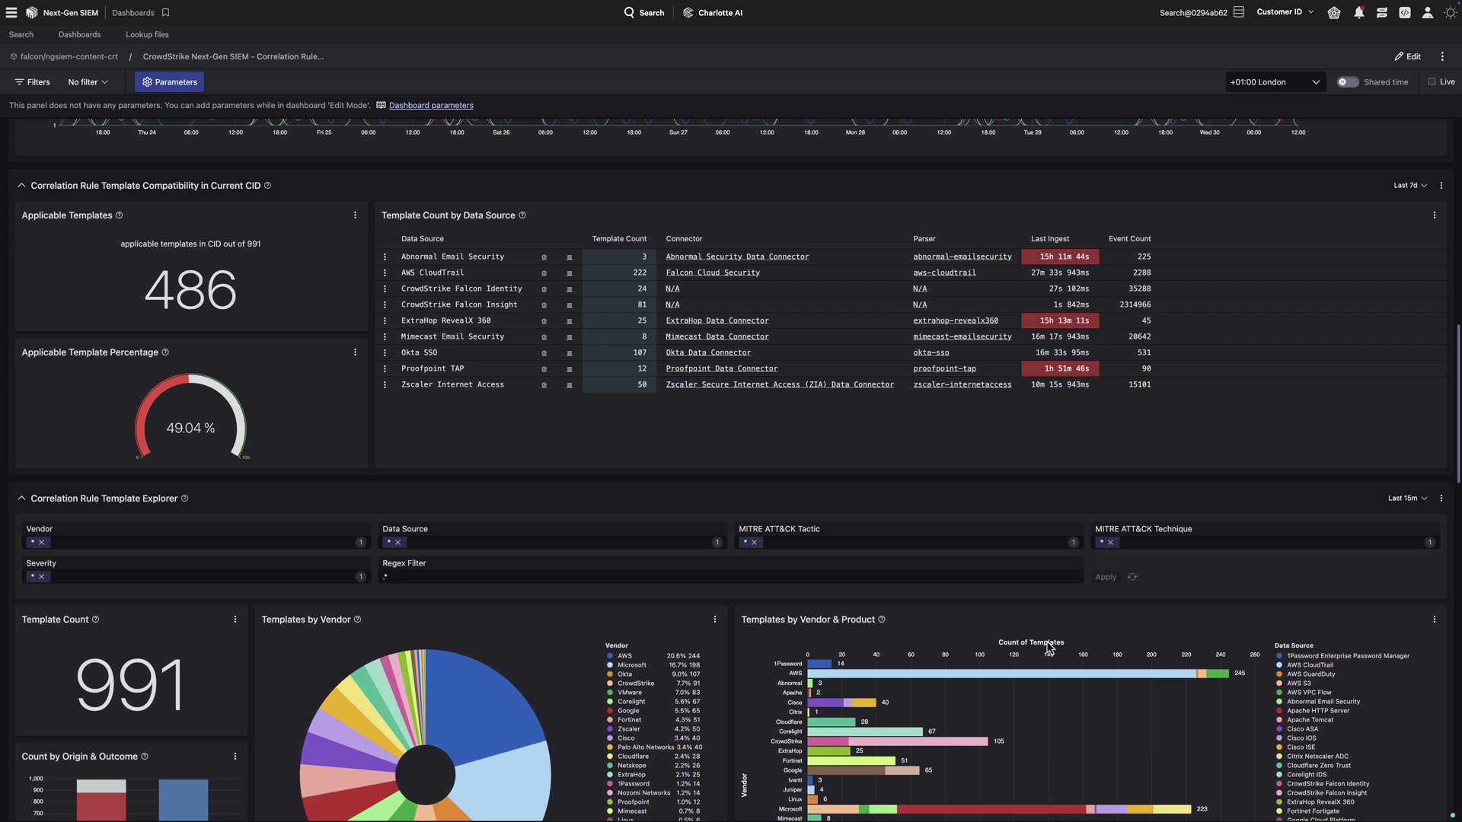
{"action": "scroll", "coordinate": [1049, 648], "scroll_direction": "down", "scroll_amount": 1}
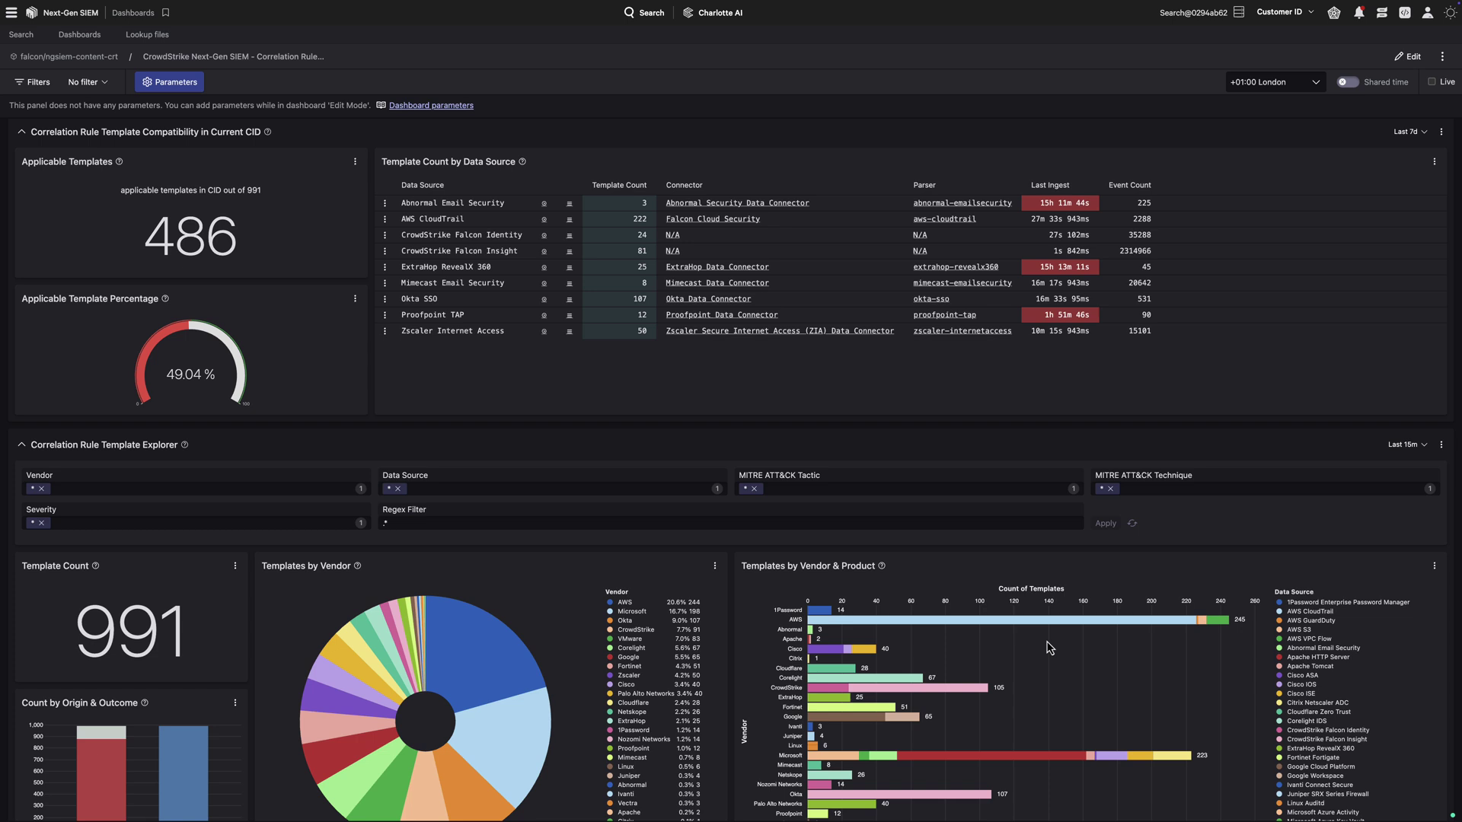
Apply the regex filter 'powershell | w3wp' to narrow the explorer to 20 templates
{"action": "left_click", "coordinate": [516, 522]}
{"action": "type", "text": "powershell | w3wp"}
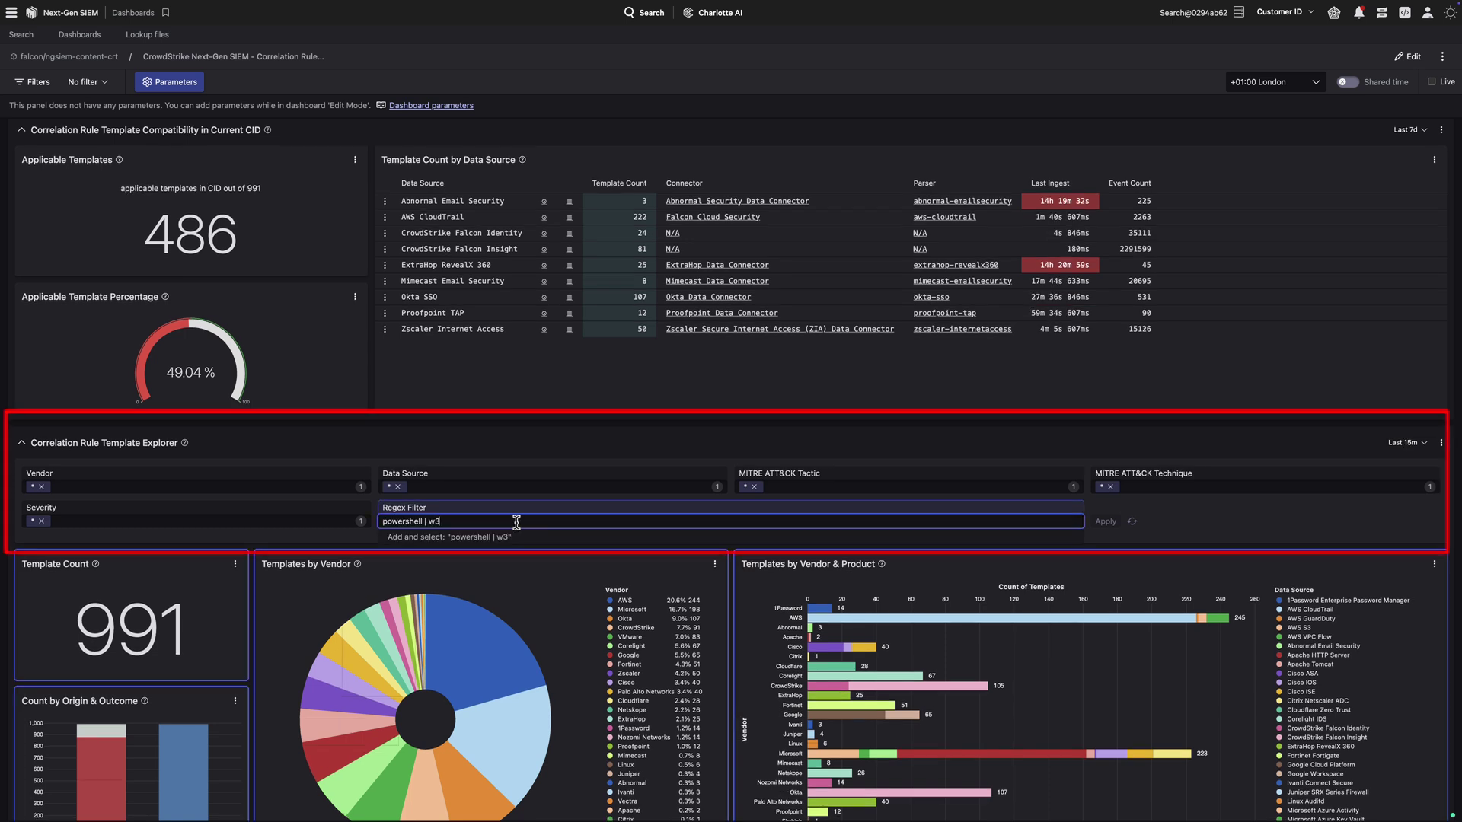
{"action": "left_click", "coordinate": [652, 533]}
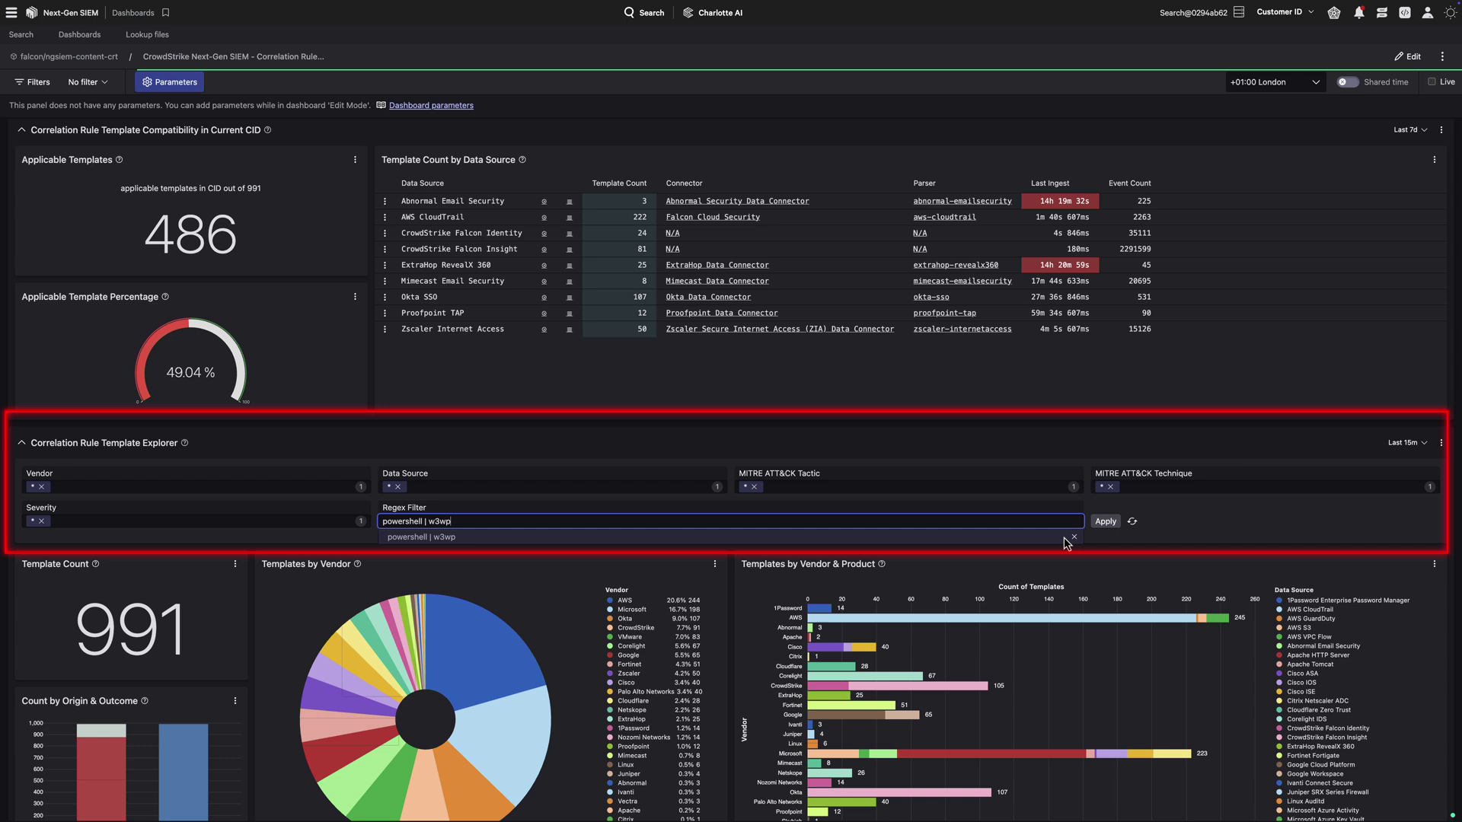
{"action": "left_click", "coordinate": [1106, 523]}
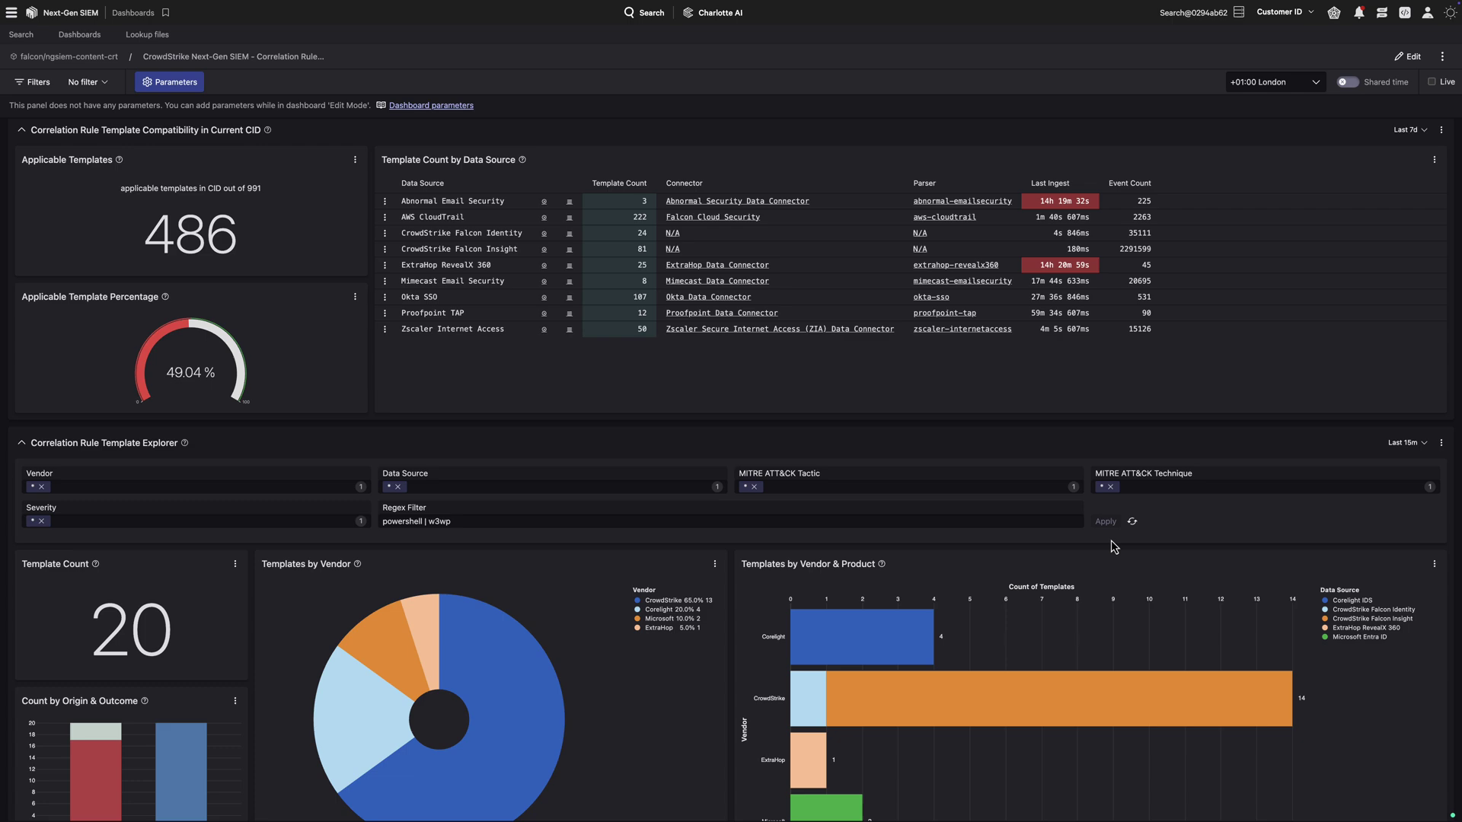
{"action": "scroll", "coordinate": [1114, 547], "scroll_direction": "down", "scroll_amount": 1}
{"action": "scroll", "coordinate": [1113, 547], "scroll_direction": "down", "scroll_amount": 1}
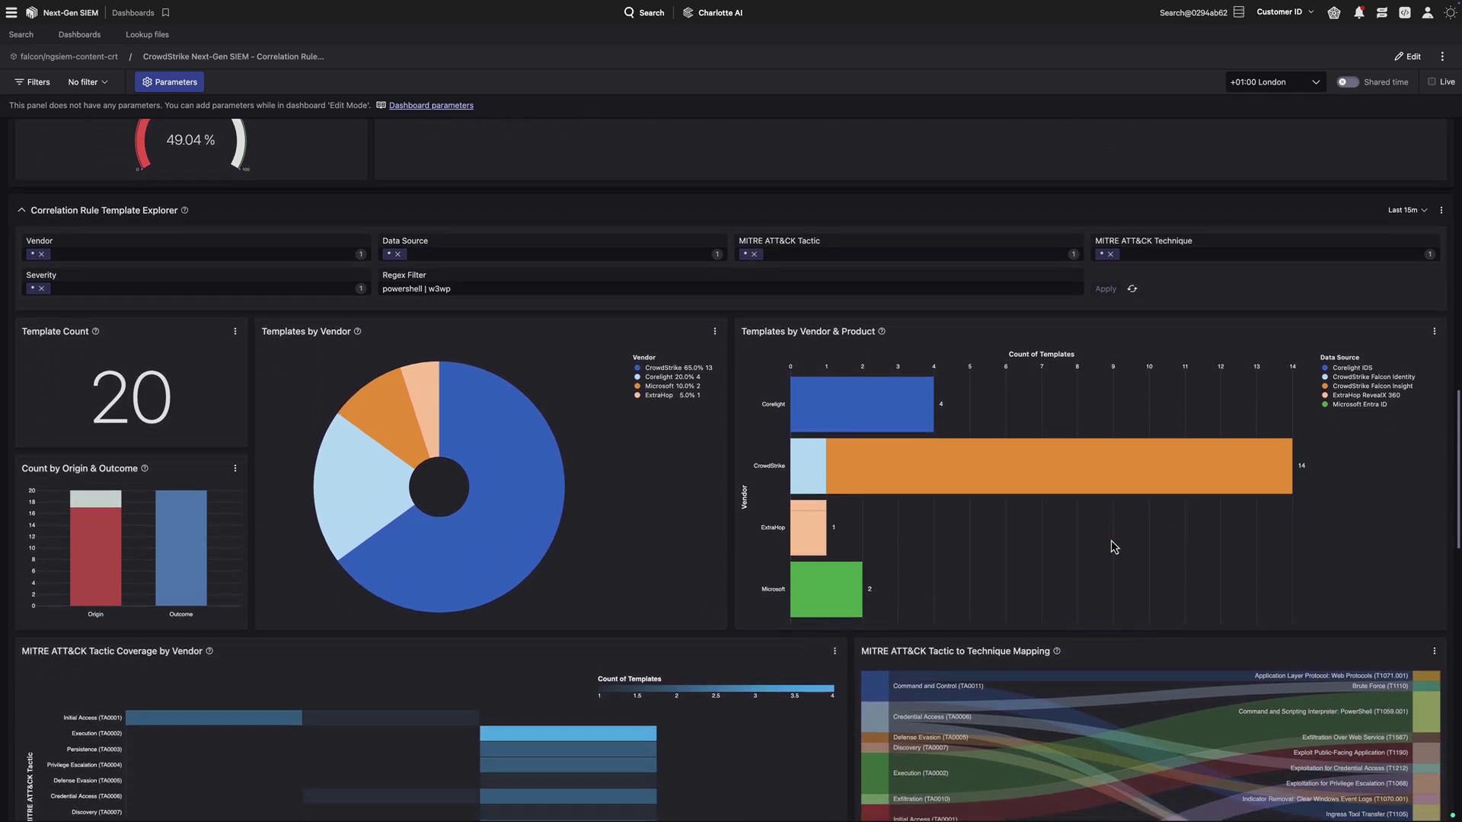
{"action": "scroll", "coordinate": [1114, 548], "scroll_direction": "down", "scroll_amount": 1}
{"action": "scroll", "coordinate": [1113, 547], "scroll_direction": "down", "scroll_amount": 1}
{"action": "scroll", "coordinate": [1114, 548], "scroll_direction": "down", "scroll_amount": 2}
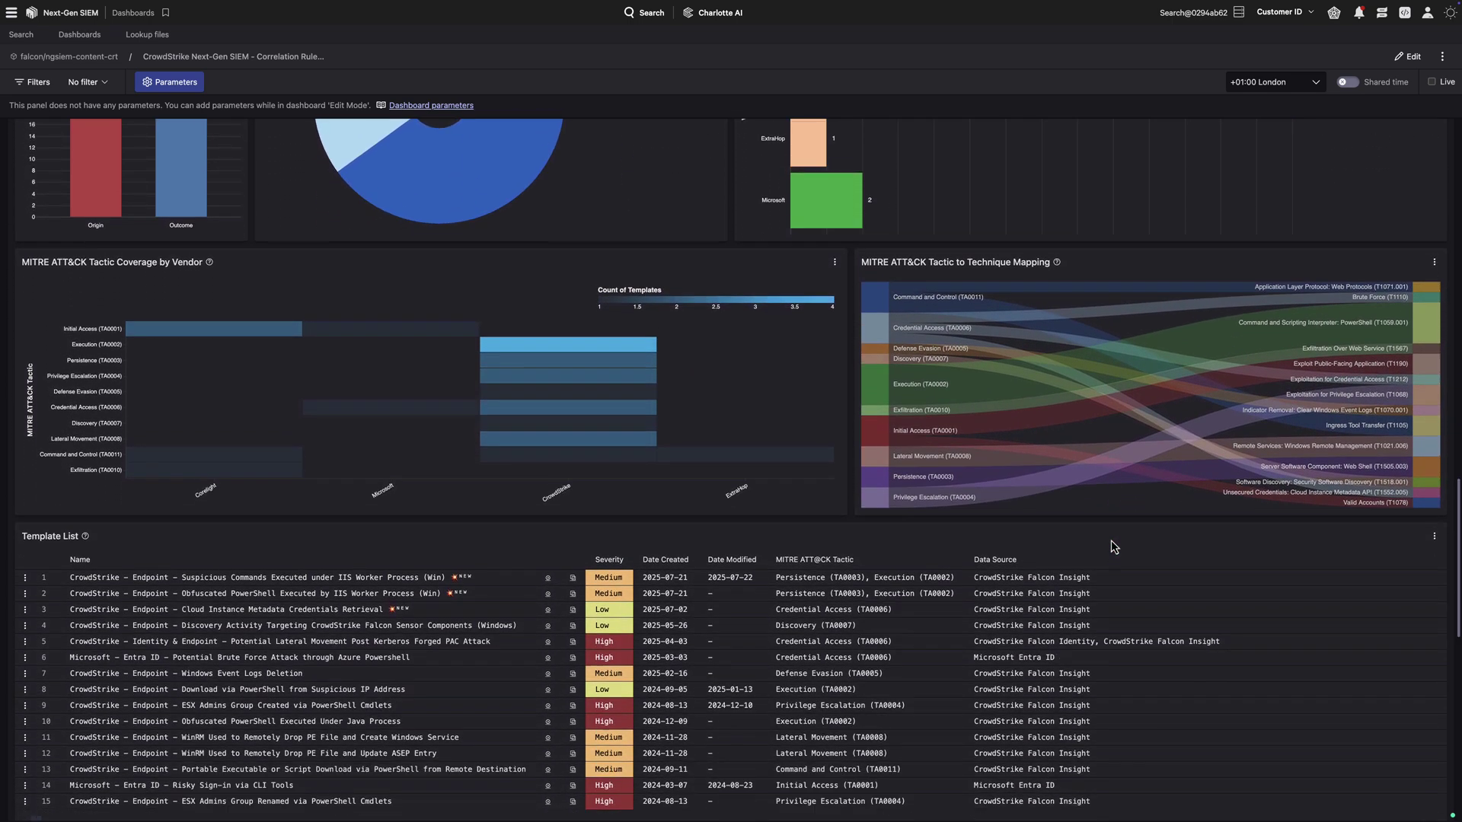
{"action": "scroll", "coordinate": [1113, 548], "scroll_direction": "down", "scroll_amount": 1}
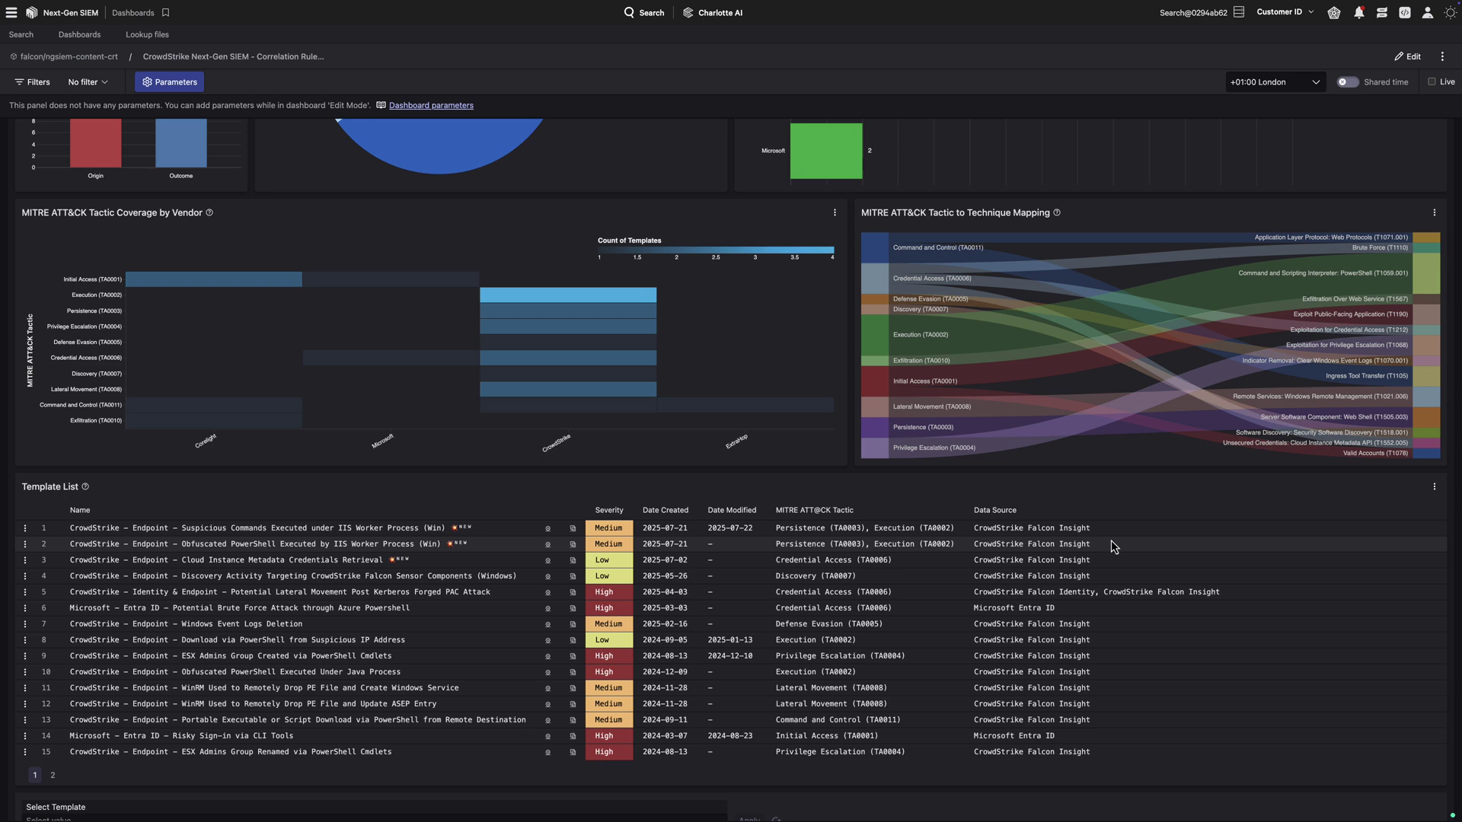
{"action": "scroll", "coordinate": [1113, 548], "scroll_direction": "down", "scroll_amount": 2}
{"action": "scroll", "coordinate": [1114, 548], "scroll_direction": "down", "scroll_amount": 1}
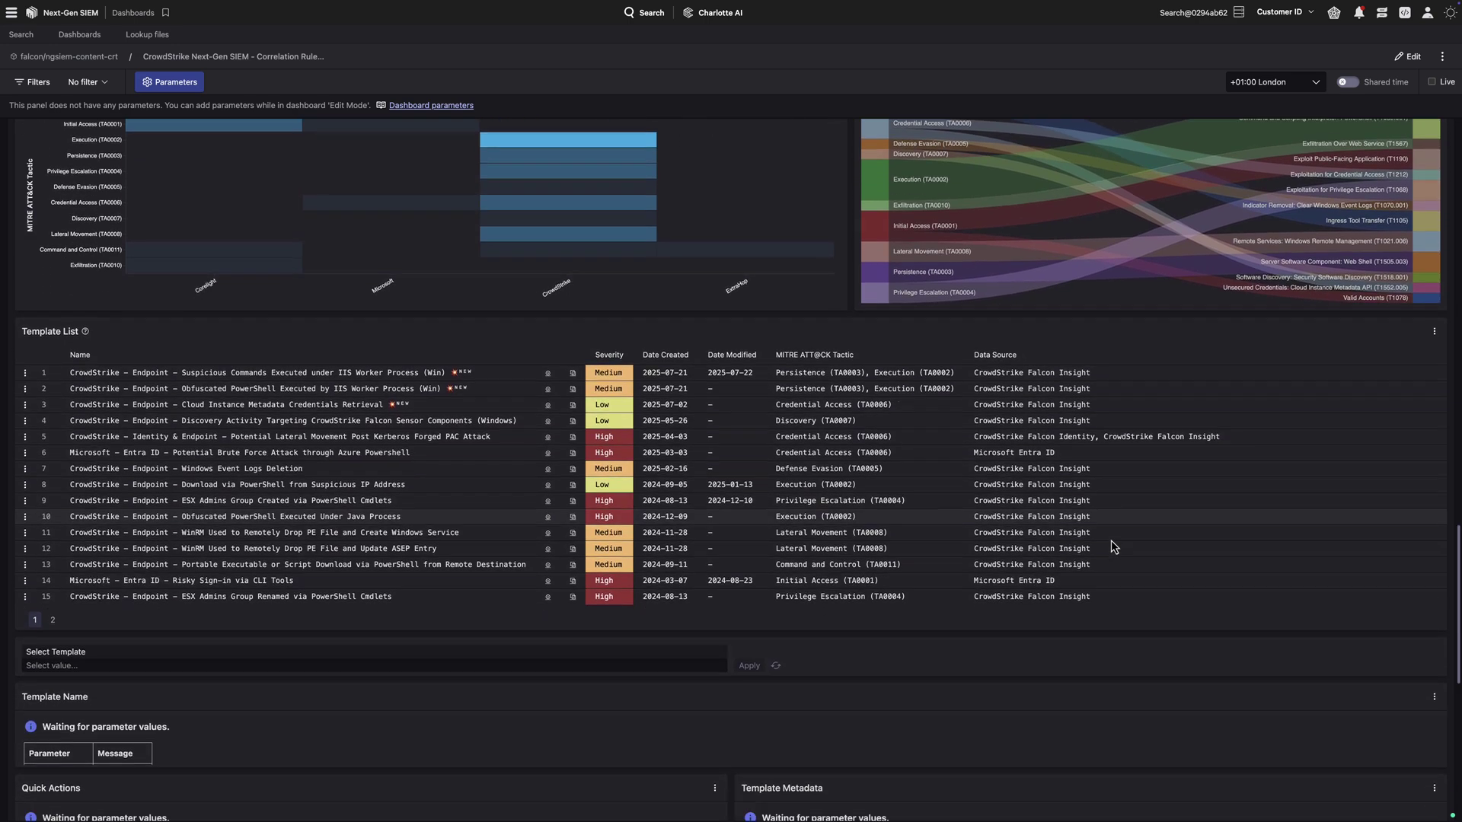
{"action": "scroll", "coordinate": [1114, 548], "scroll_direction": "down", "scroll_amount": 2}
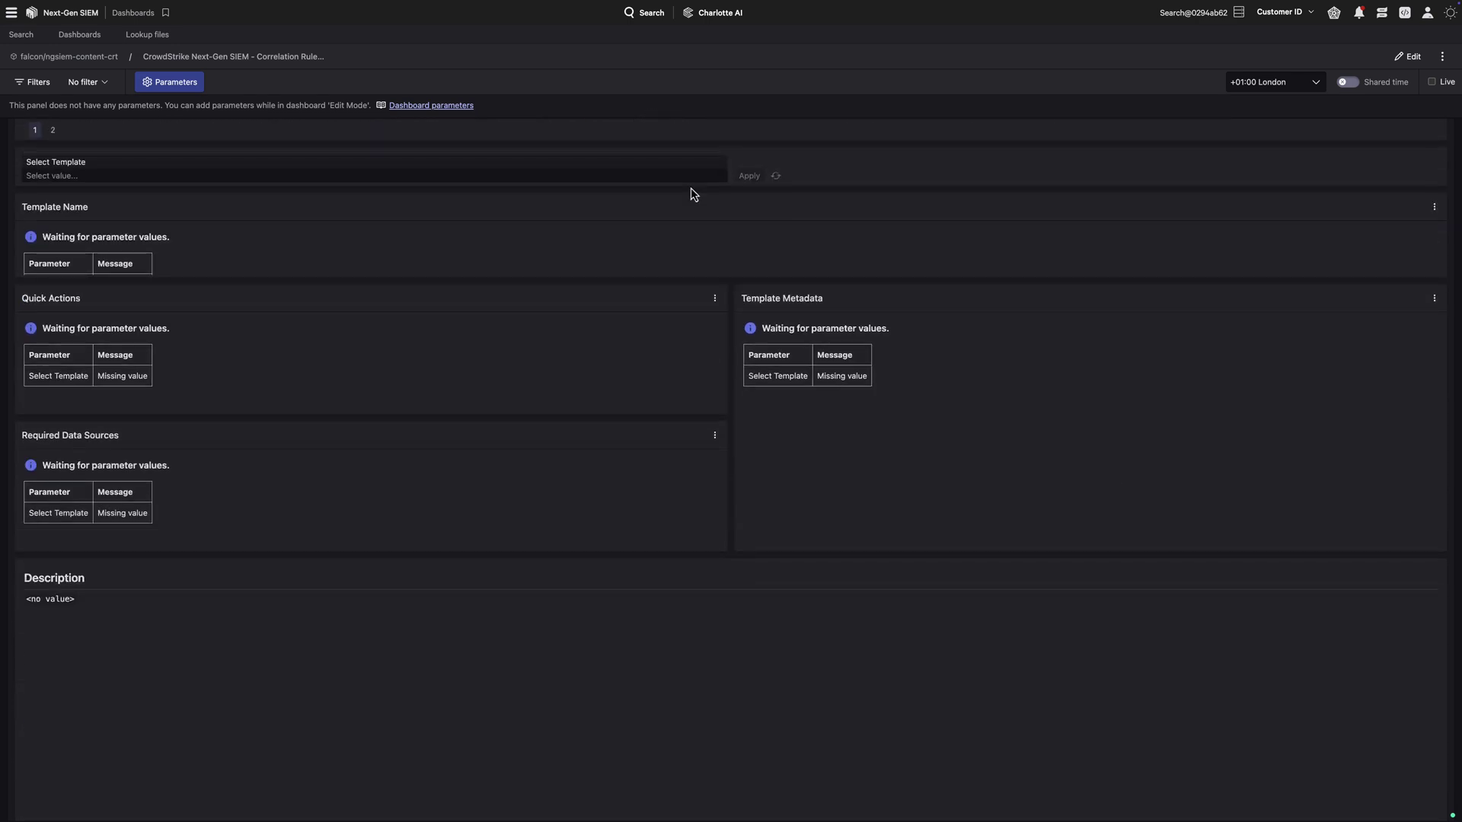
Load the 'Portable Executable or Script Download via PowerShell from Remote Destination' template
{"action": "left_click", "coordinate": [698, 179]}
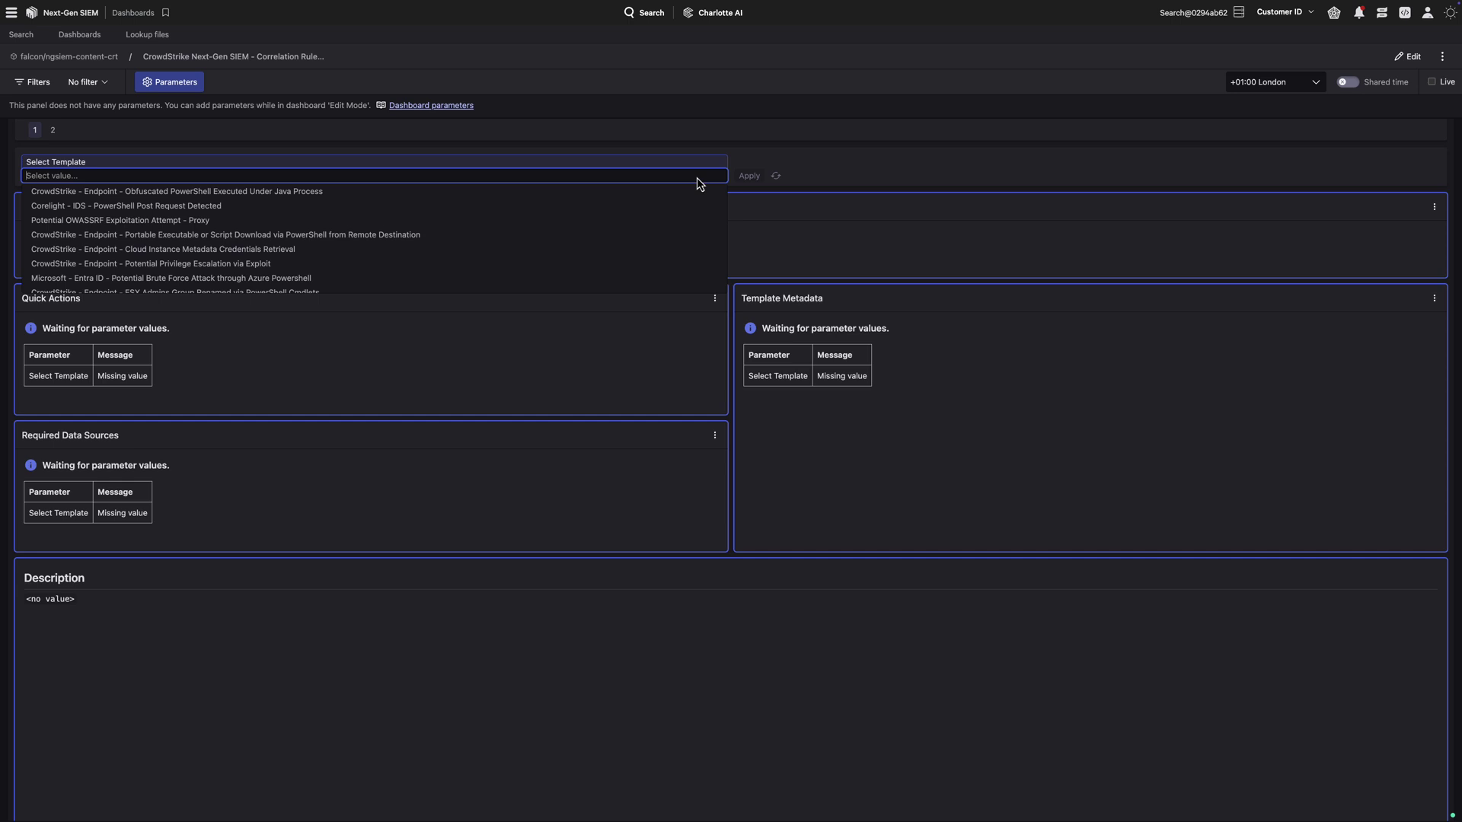
{"action": "left_click", "coordinate": [647, 235]}
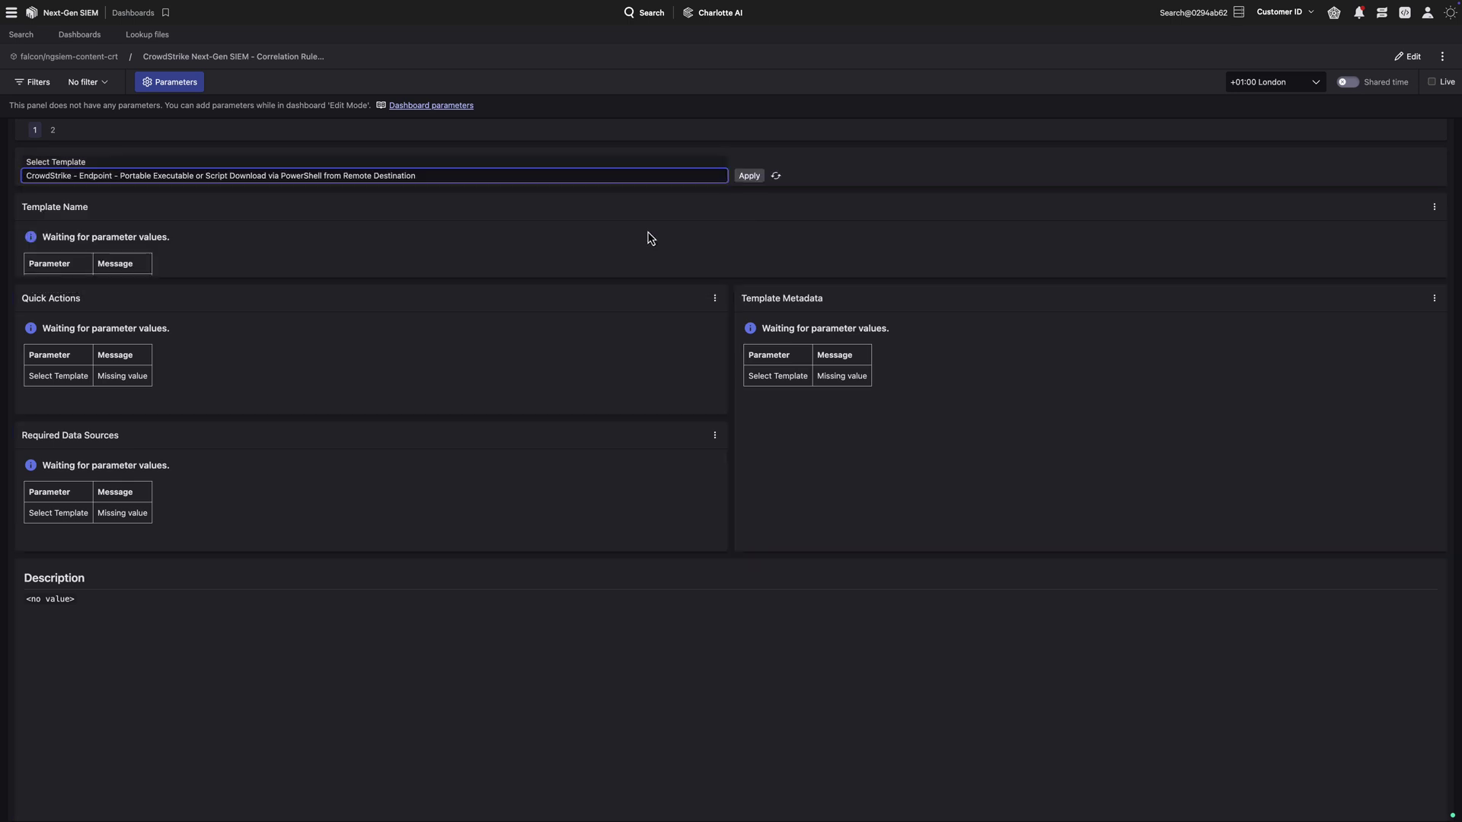
{"action": "left_click", "coordinate": [747, 176]}
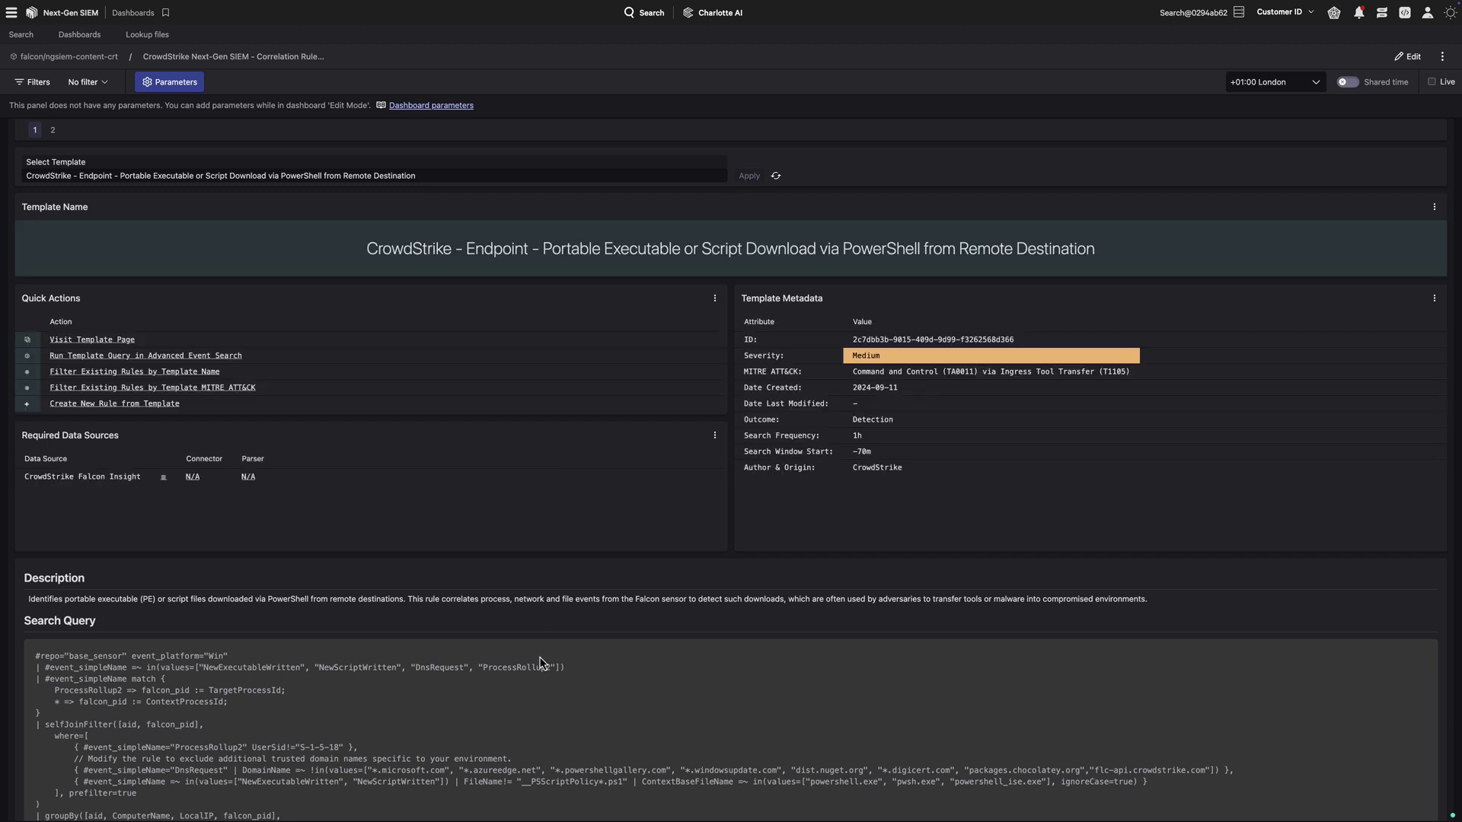
{"action": "scroll", "coordinate": [540, 698], "scroll_direction": "down", "scroll_amount": 1}
{"action": "scroll", "coordinate": [541, 699], "scroll_direction": "down", "scroll_amount": 1}
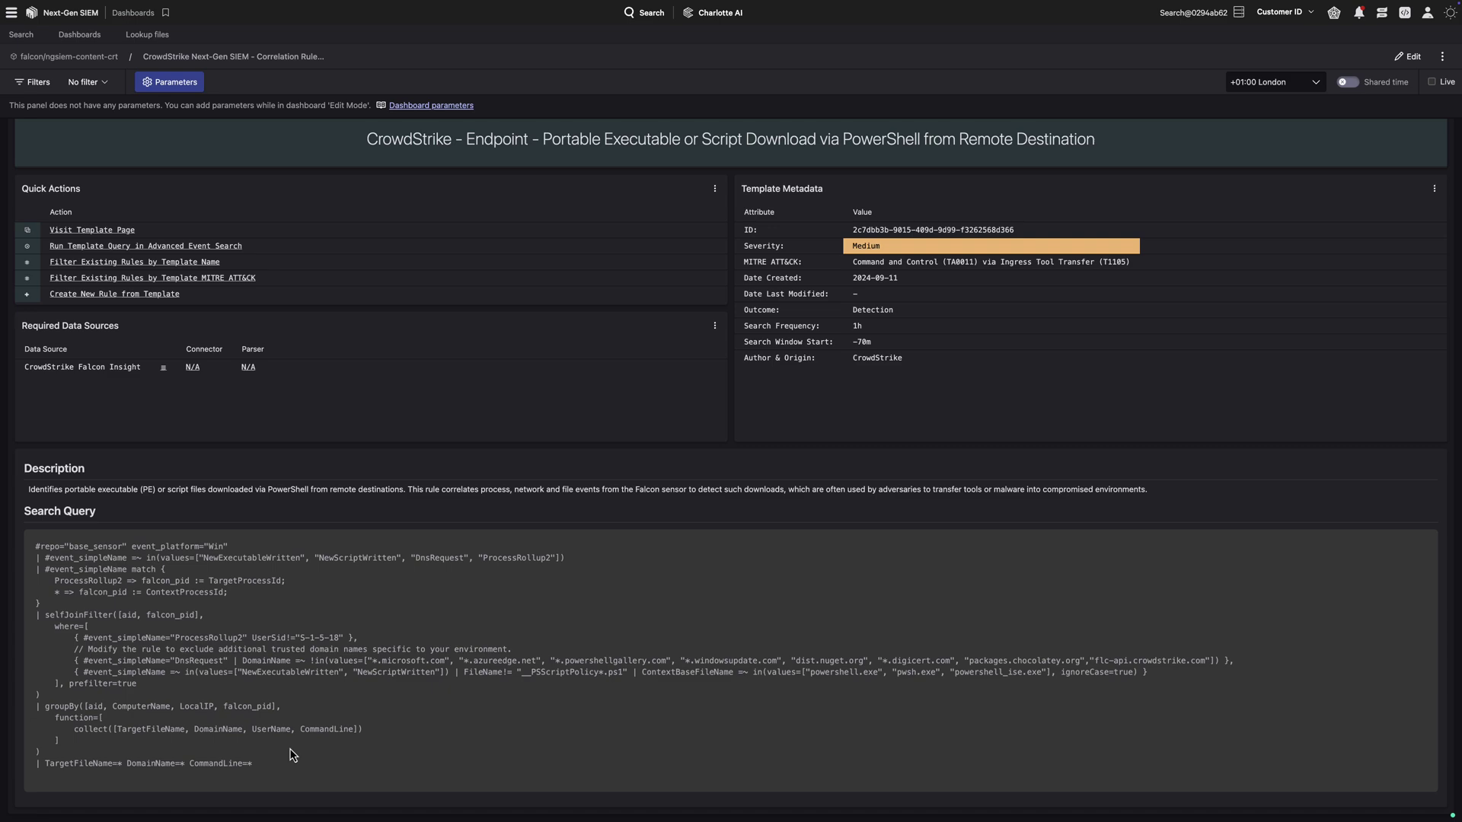
{"action": "mouse_move", "coordinate": [271, 776]}
{"action": "left_mouse_down"}
{"action": "mouse_move", "coordinate": [79, 618]}
{"action": "mouse_move", "coordinate": [37, 554]}
{"action": "left_mouse_up"}
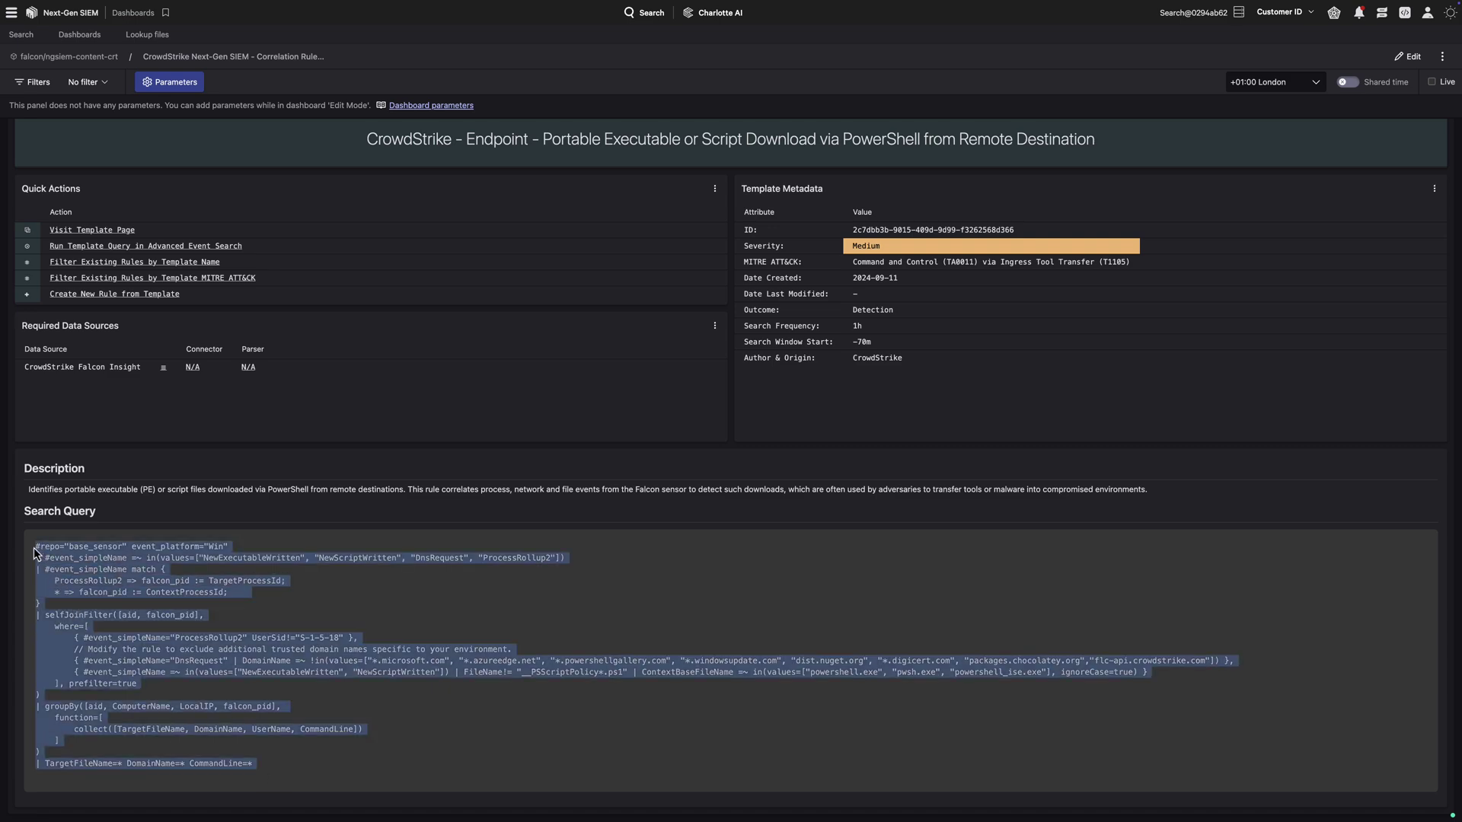